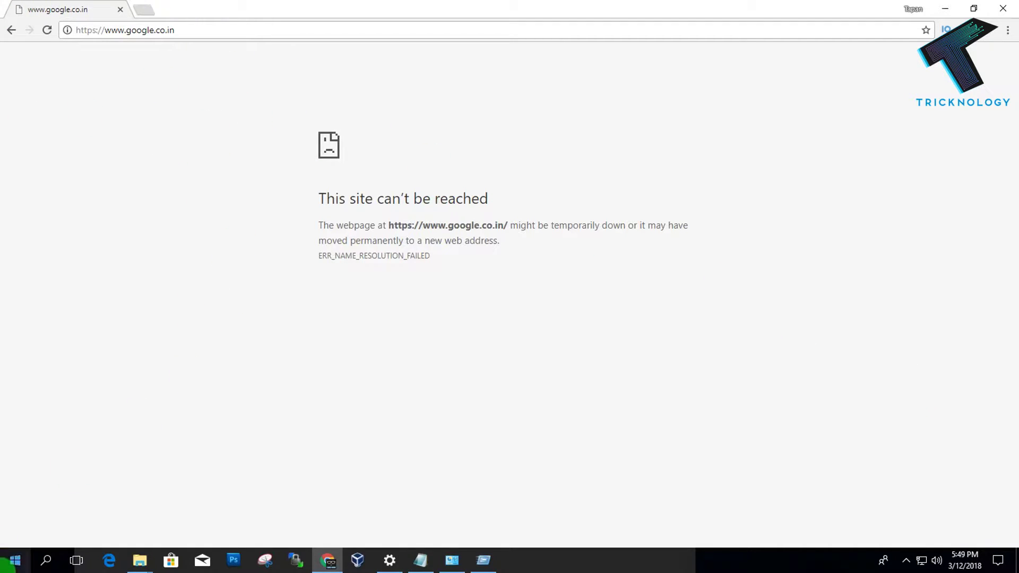
Launch Command Prompt from Start search as administrator and centre its window.
{"action": "left_click", "coordinate": [15, 560]}
{"action": "type", "text": "cmd"}
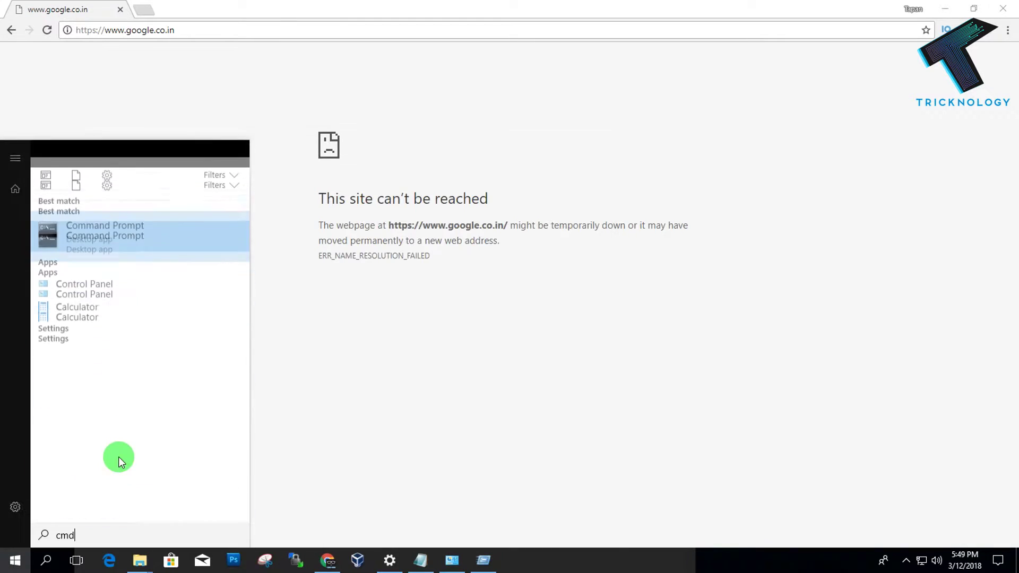
{"action": "right_click", "coordinate": [91, 211]}
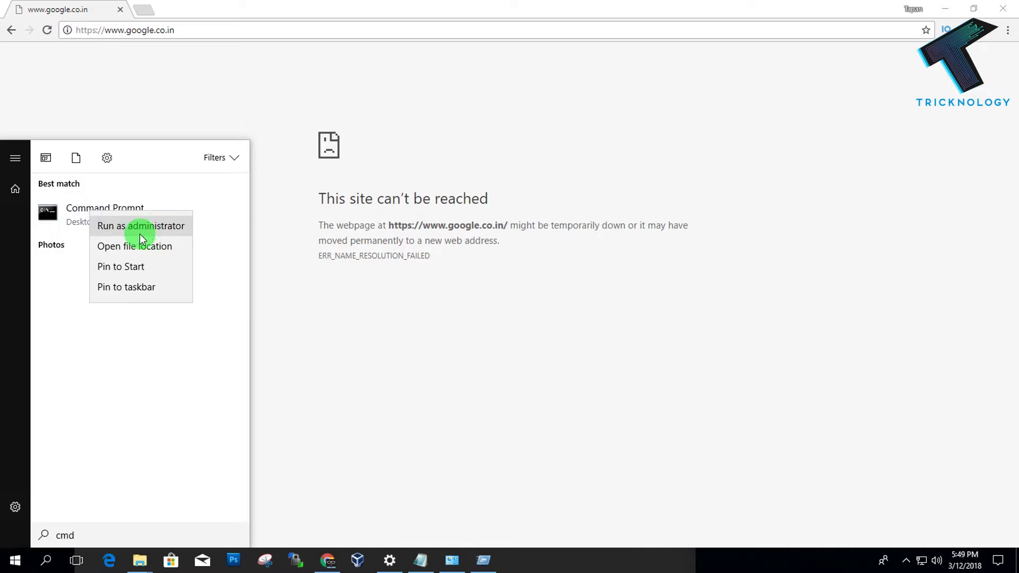
{"action": "left_click", "coordinate": [141, 229]}
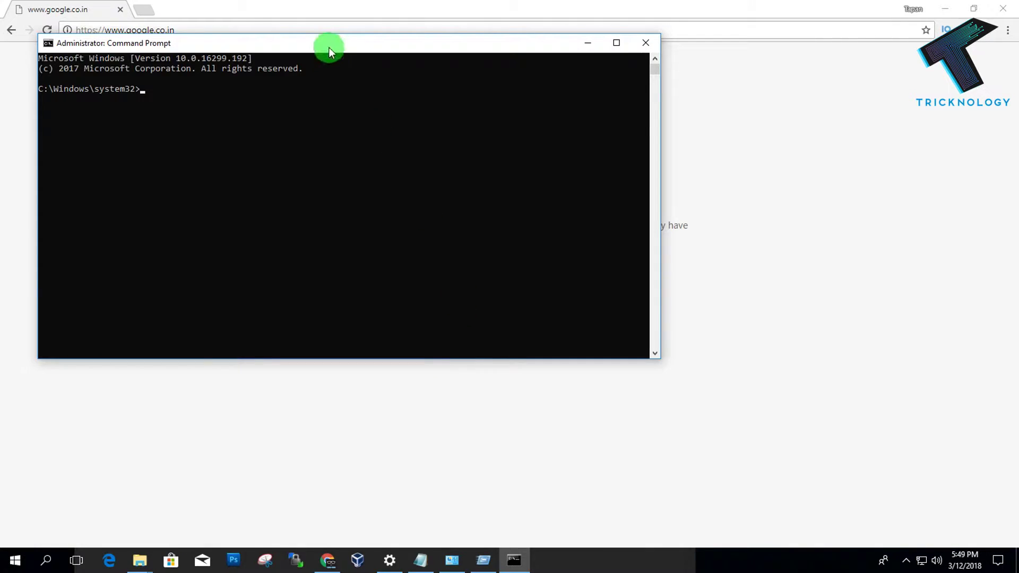
{"action": "mouse_move", "coordinate": [329, 47]}
{"action": "left_mouse_down"}
{"action": "mouse_move", "coordinate": [498, 98]}
{"action": "mouse_move", "coordinate": [535, 92]}
{"action": "left_mouse_up"}
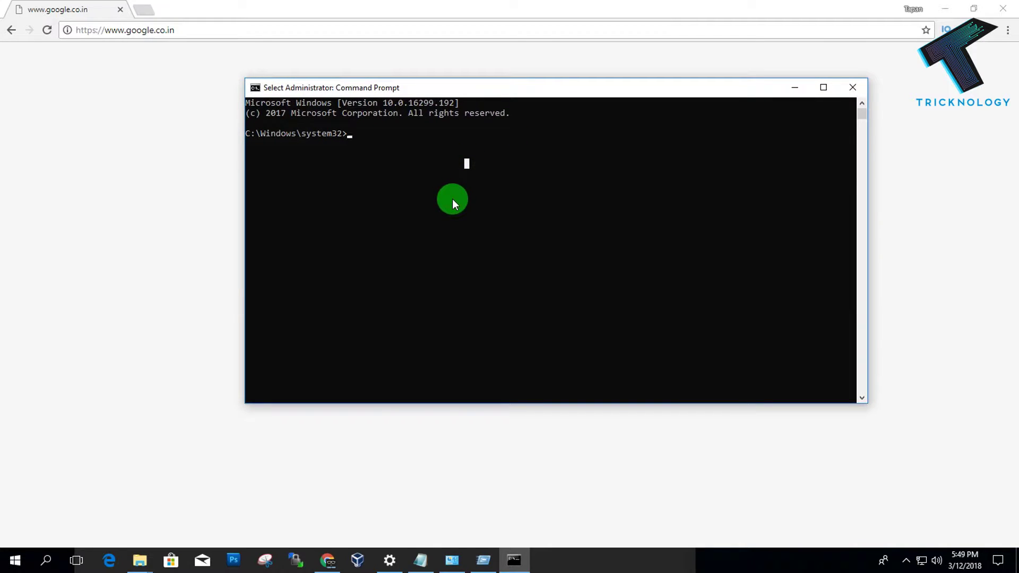
Run ipconfig /flushdns, then ipconfig /renew, in the administrator console.
{"action": "key", "text": "Escape"}
{"action": "type", "text": "ipconfig"}
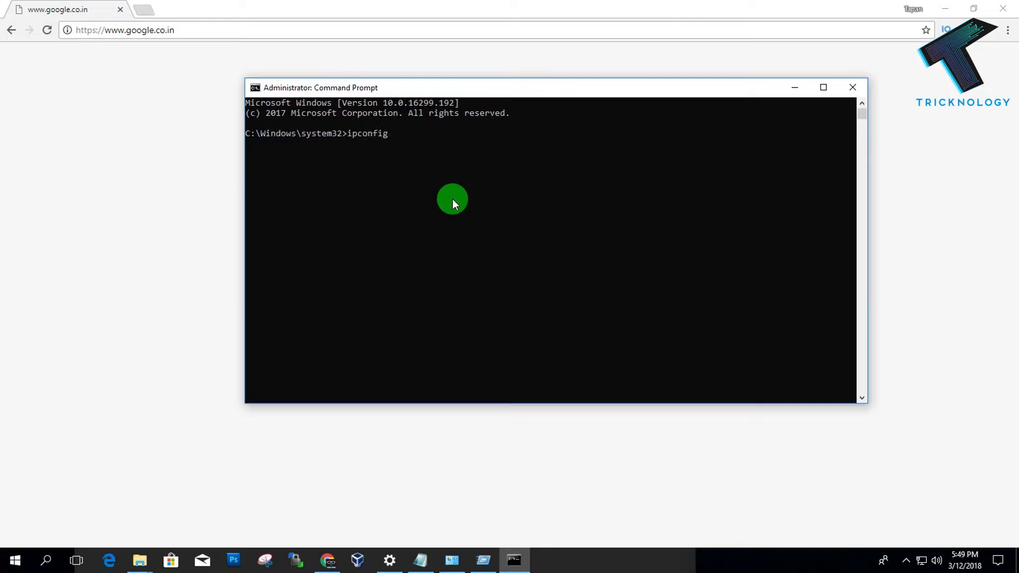
{"action": "type", "text": " /flush"}
{"action": "type", "text": "dns"}
{"action": "key", "text": "Return"}
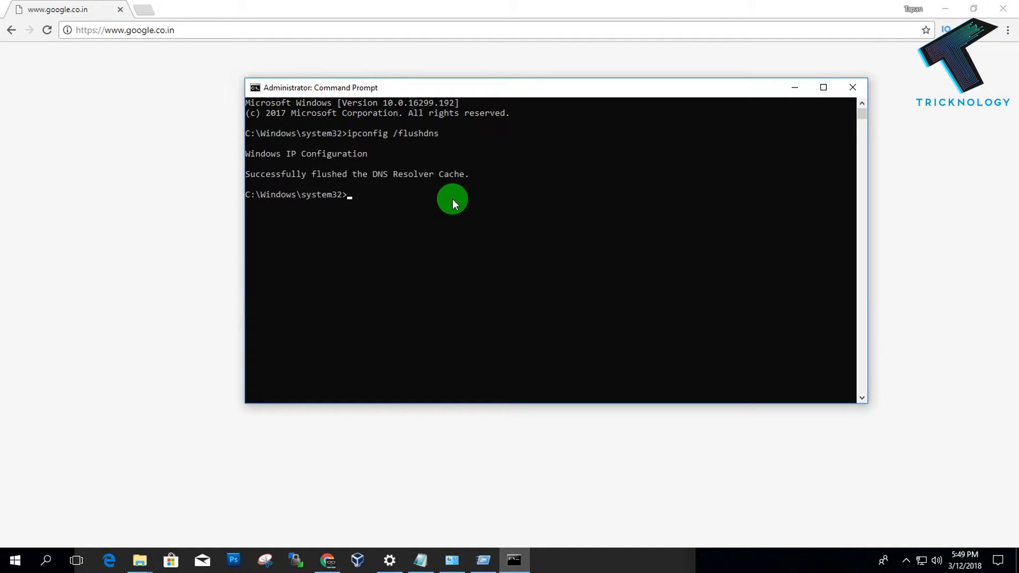
{"action": "key", "text": "Up"}
{"action": "key", "text": "BackSpace"}
{"action": "key", "text": "BackSpace"}
{"action": "key", "text": "BackSpace"}
{"action": "key", "text": "BackSpace"}
{"action": "key", "text": "BackSpace"}
{"action": "key", "text": "BackSpace"}
{"action": "type", "text": "re"}
{"action": "type", "text": "new"}
{"action": "key", "text": "Return"}
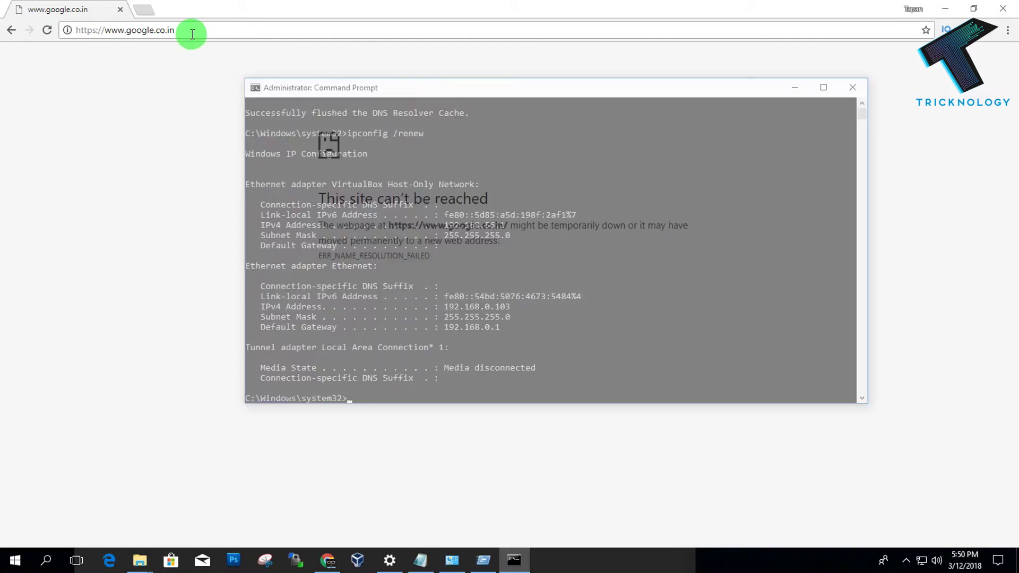
{"action": "left_click", "coordinate": [192, 34]}
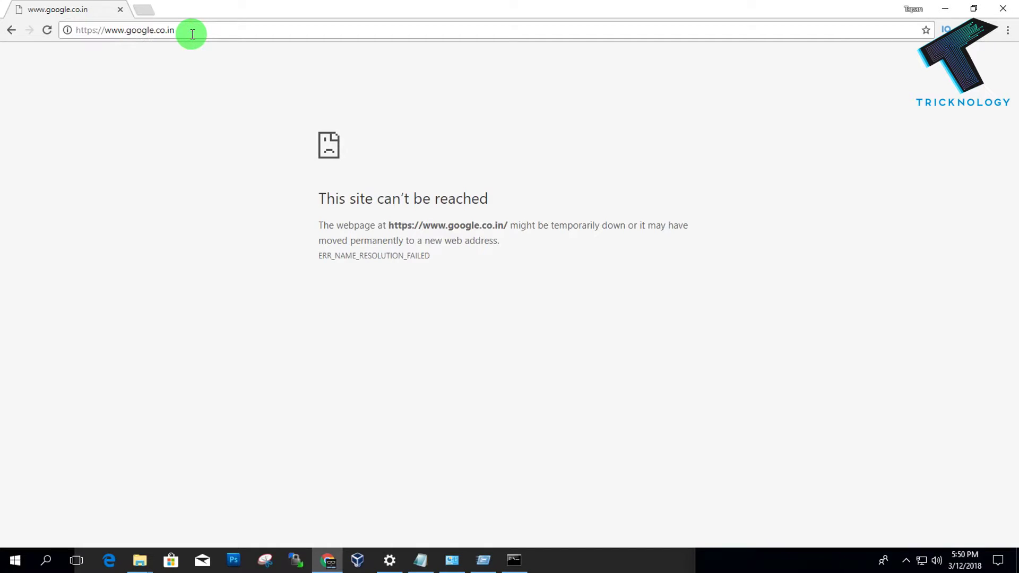
Retry google.com in Chrome, then open Network Connections via ncpa.cpl and maximize it.
{"action": "key", "text": "Return"}
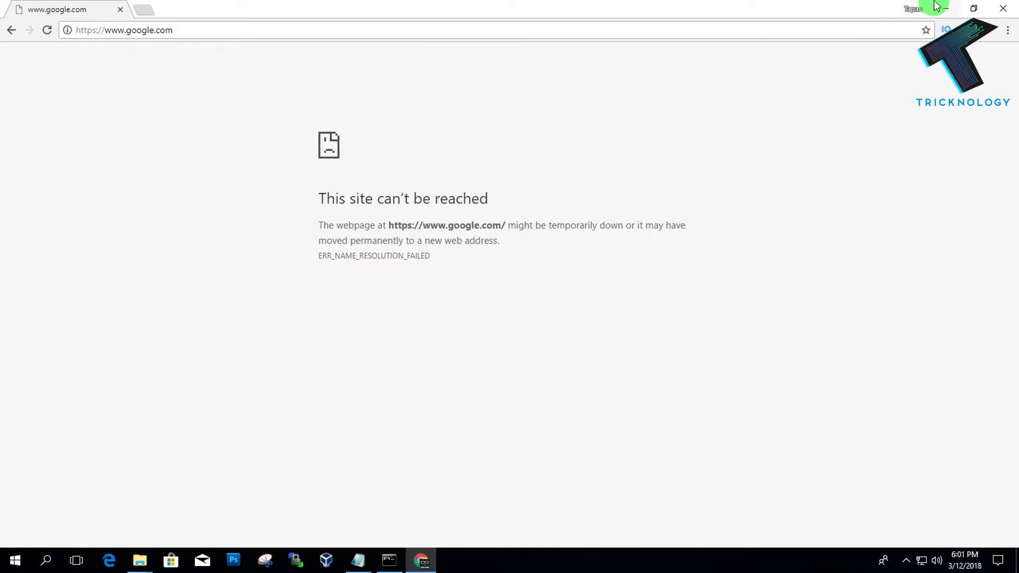
{"action": "left_click", "coordinate": [943, 8]}
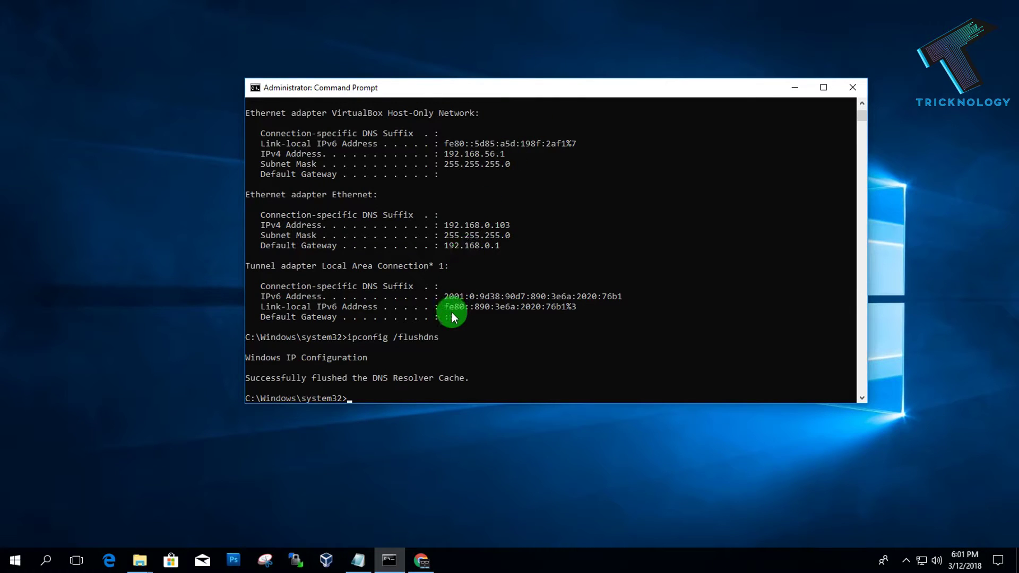
{"action": "key", "text": "super+r"}
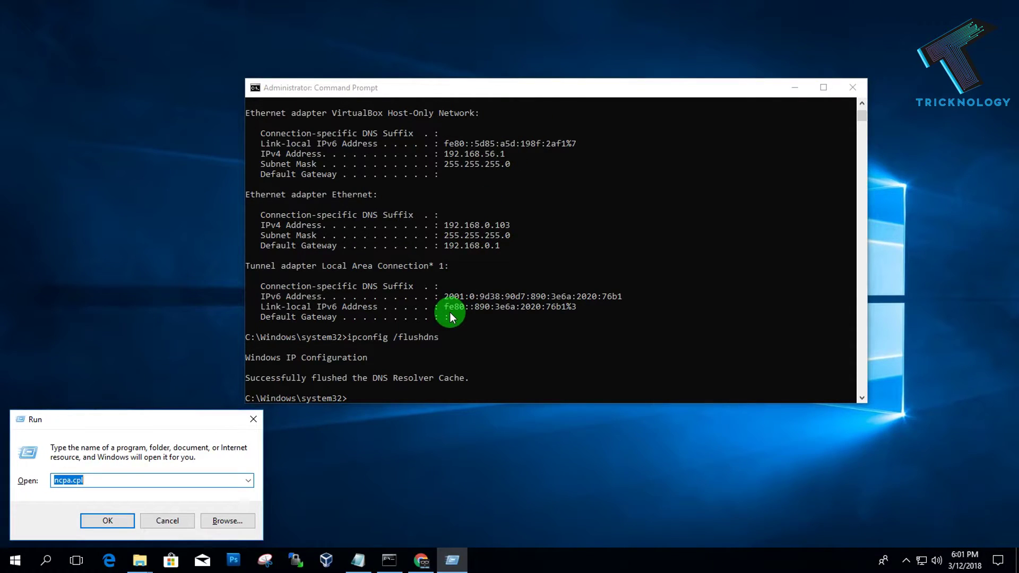
{"action": "type", "text": "nc"}
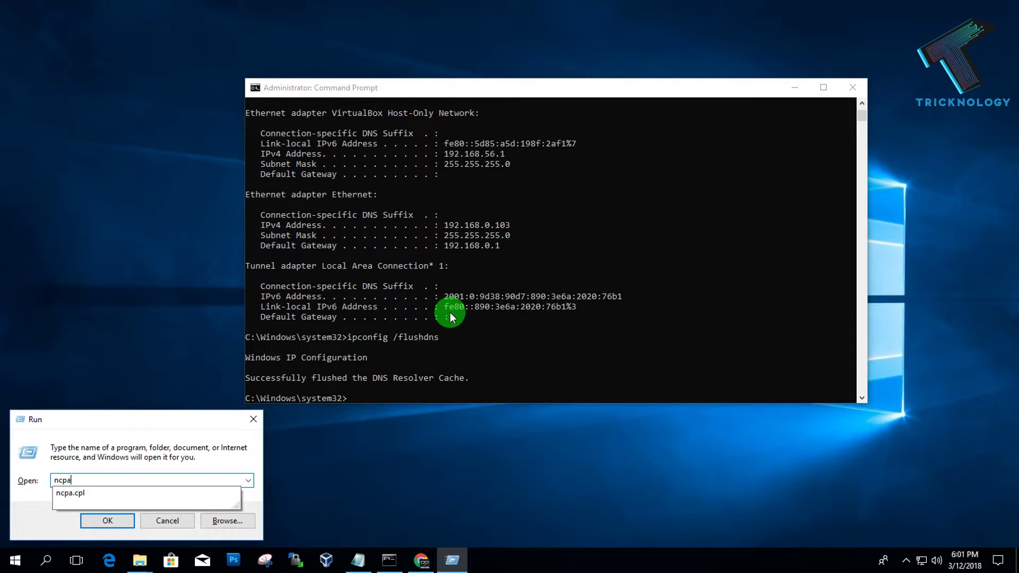
{"action": "key", "text": "Return"}
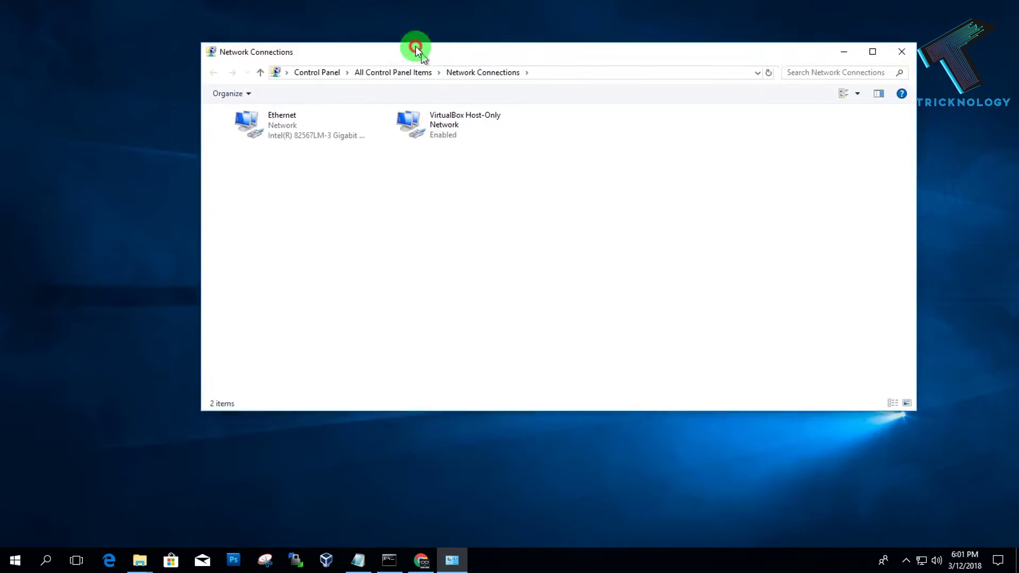
{"action": "left_click_drag", "start_coordinate": [450, 91], "coordinate": [406, 1]}
Open the Ethernet adapter's Properties dialog and centre it on screen.
{"action": "left_click_drag", "start_coordinate": [266, 146], "coordinate": [5, 20]}
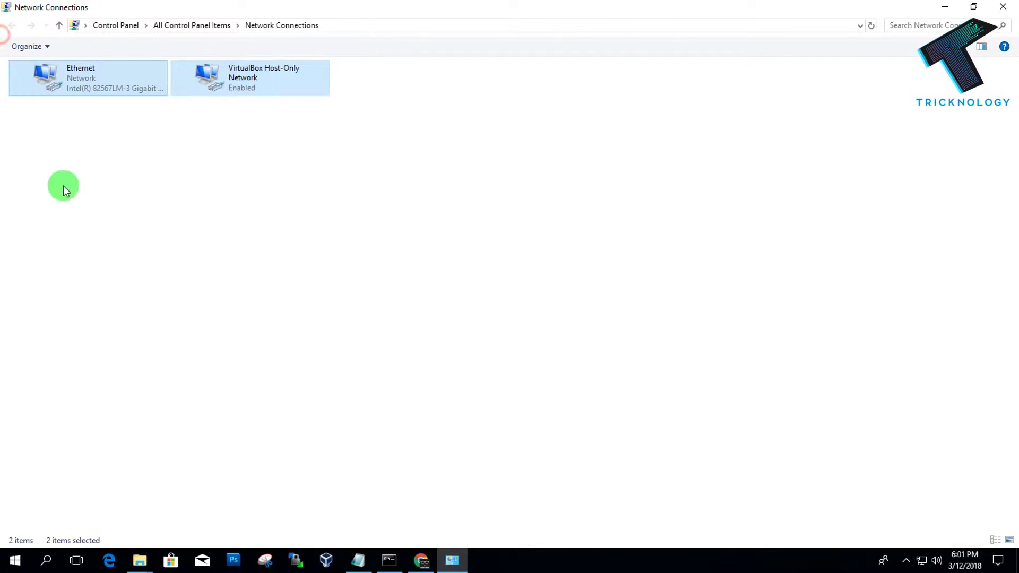
{"action": "left_click", "coordinate": [111, 175]}
{"action": "left_click", "coordinate": [66, 72]}
{"action": "right_click", "coordinate": [68, 72]}
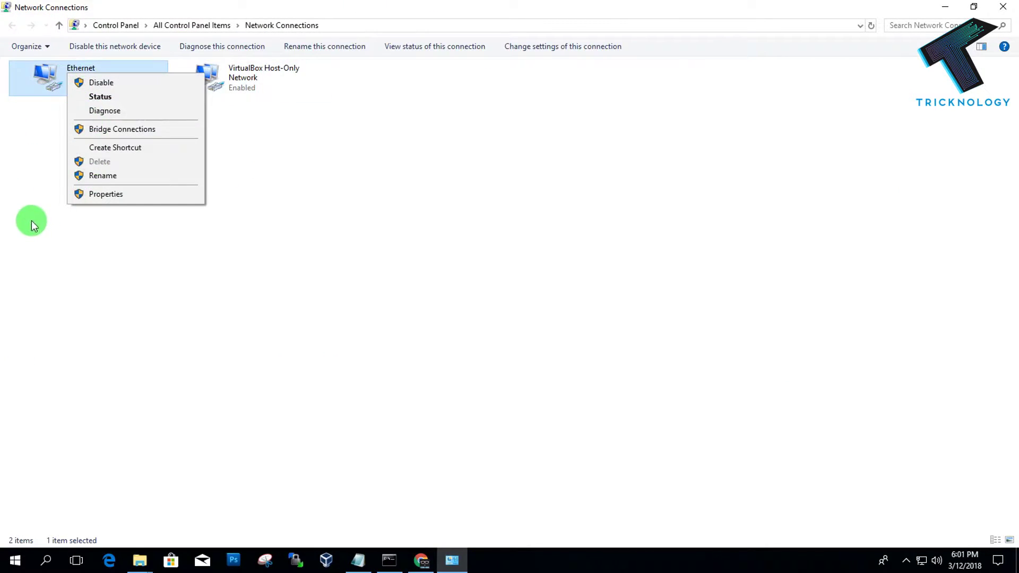
{"action": "left_click", "coordinate": [30, 220]}
{"action": "right_click", "coordinate": [71, 95]}
{"action": "left_click", "coordinate": [147, 265]}
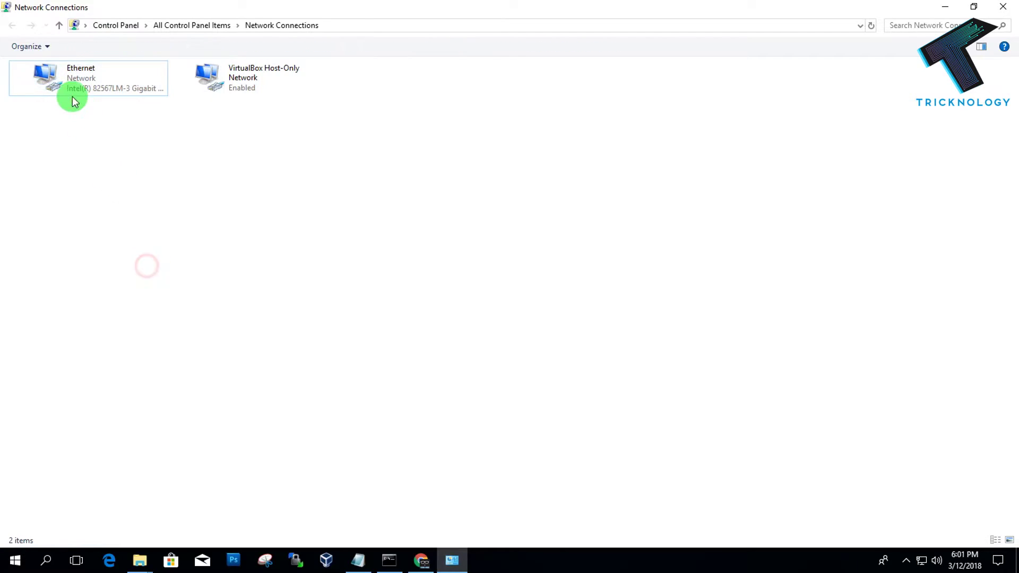
{"action": "left_click", "coordinate": [72, 98]}
{"action": "right_click", "coordinate": [75, 77]}
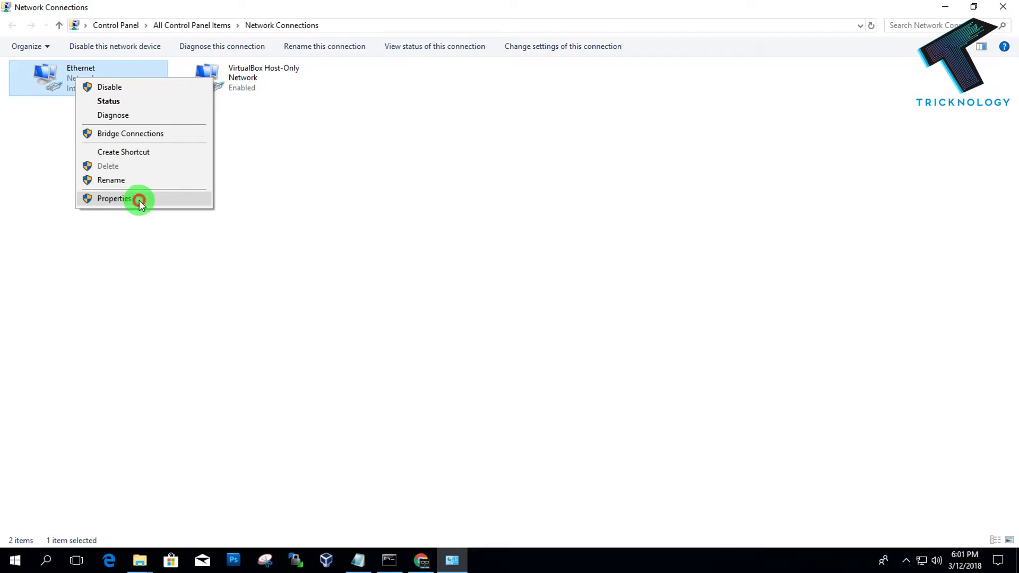
{"action": "left_click", "coordinate": [138, 200]}
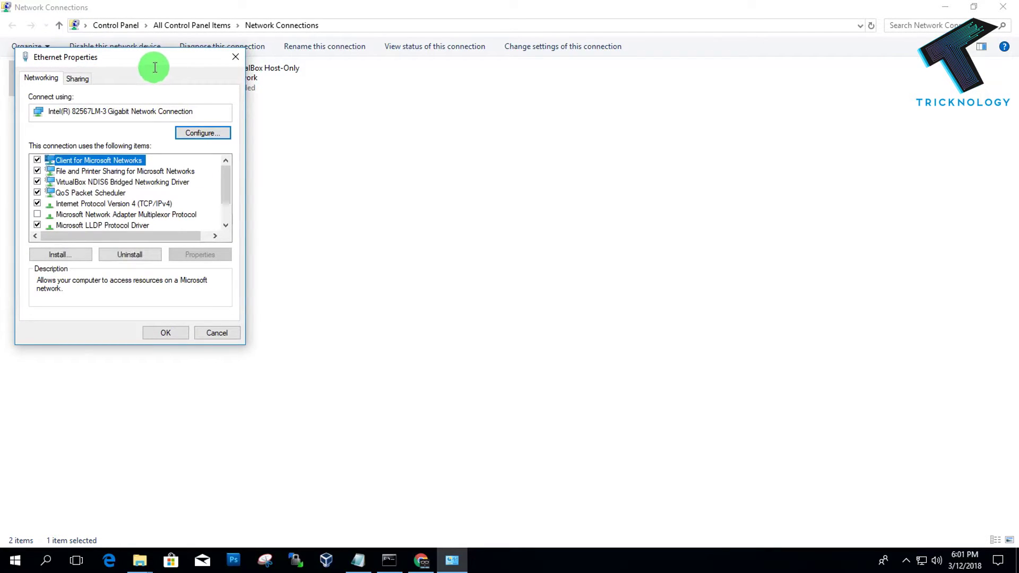
{"action": "left_click_drag", "start_coordinate": [180, 62], "coordinate": [558, 90]}
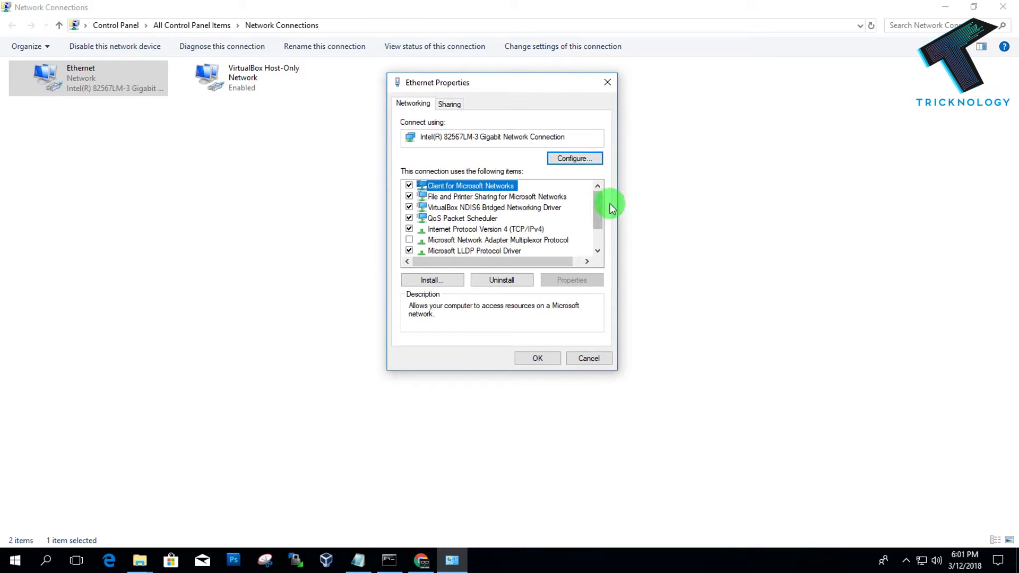
{"action": "scroll", "coordinate": [601, 211], "scroll_direction": "down", "scroll_amount": 1}
In IPv4 properties, set manual DNS servers 4.2.2.2 preferred and 8.8.8.8 alternate.
{"action": "left_click", "coordinate": [542, 196]}
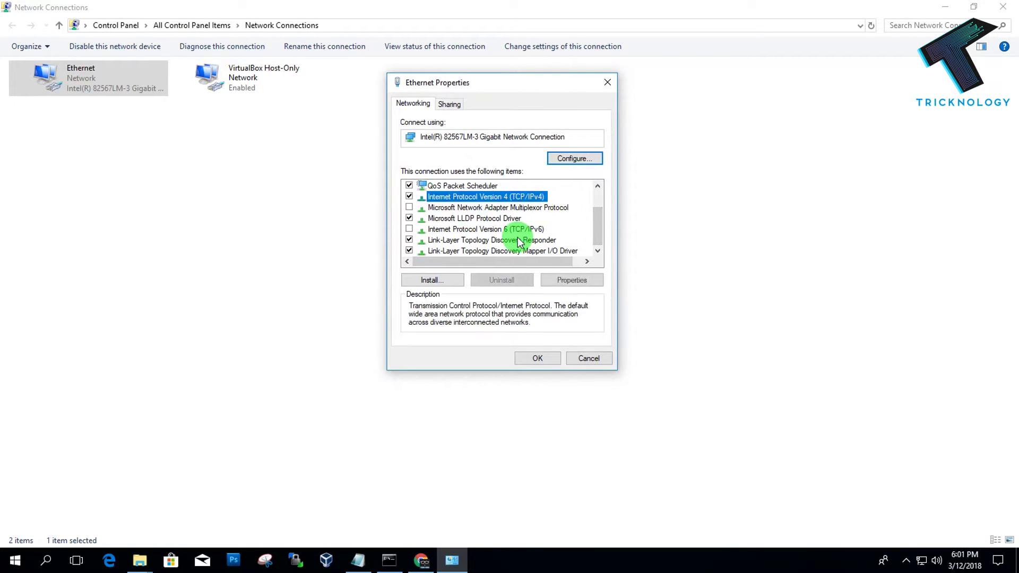
{"action": "left_click", "coordinate": [519, 232]}
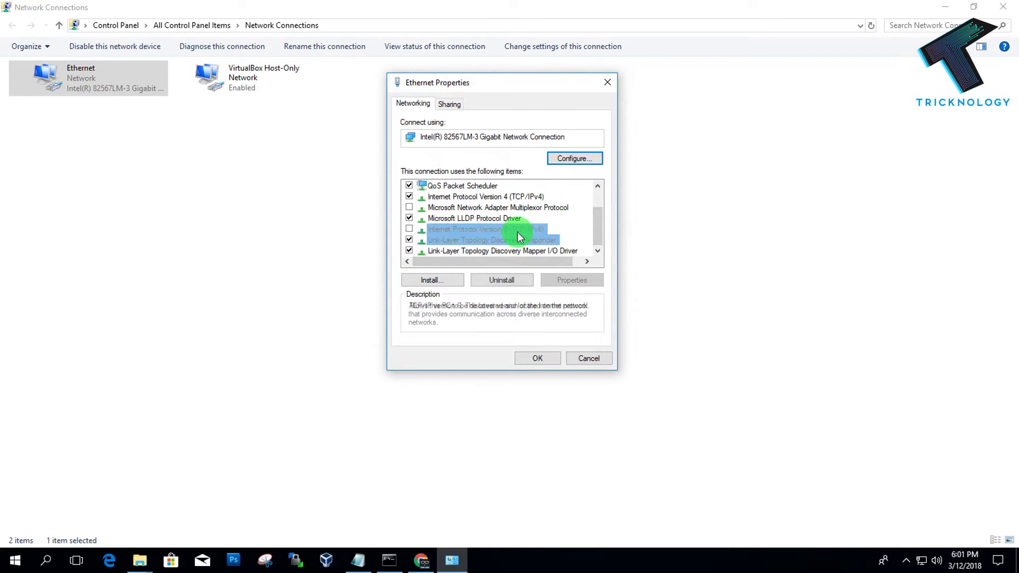
{"action": "left_click", "coordinate": [493, 199]}
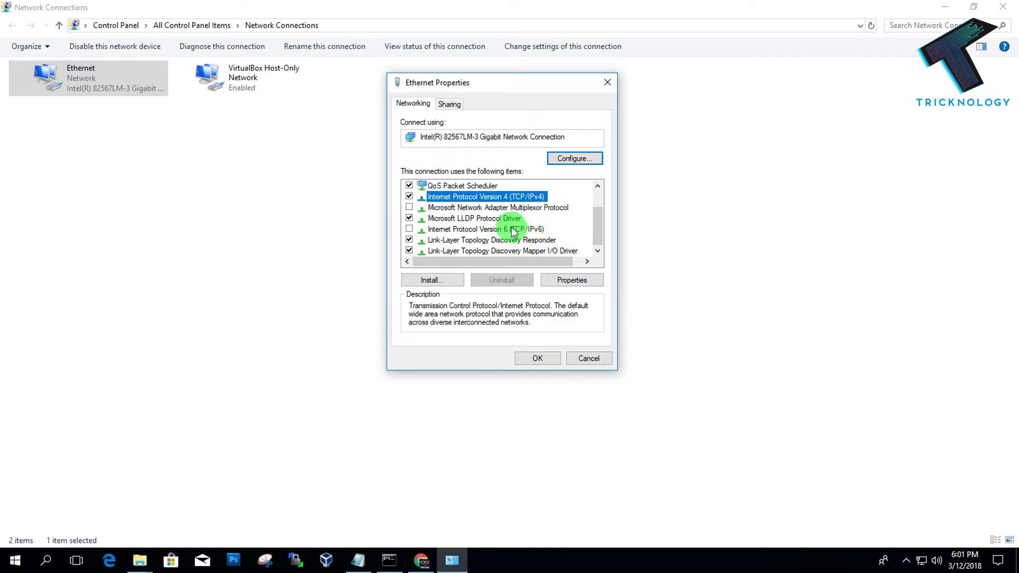
{"action": "double_click", "coordinate": [511, 197]}
{"action": "left_click_drag", "start_coordinate": [557, 130], "coordinate": [726, 118]}
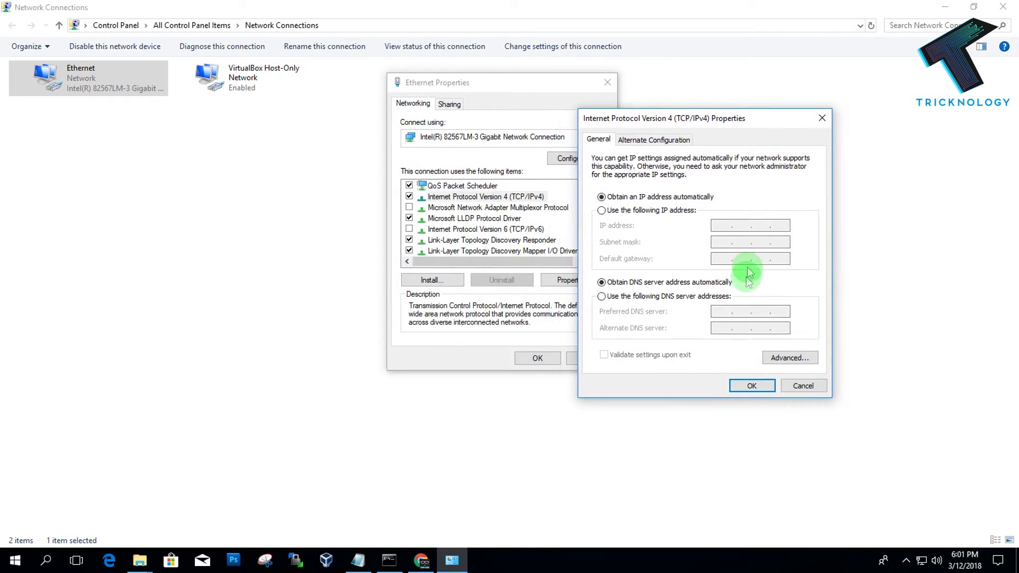
{"action": "left_click", "coordinate": [619, 297]}
{"action": "type", "text": "4.2.2.2"}
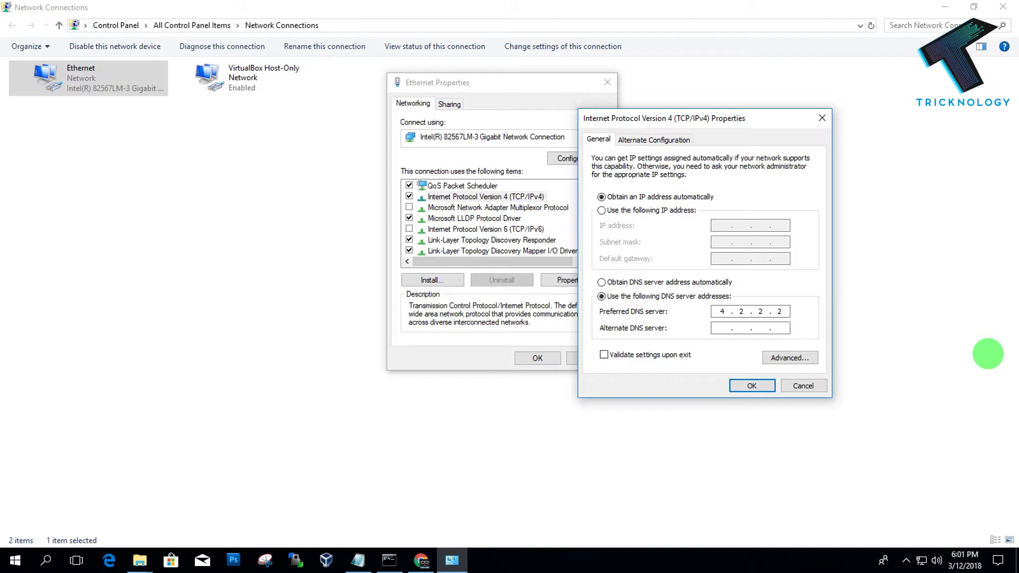
{"action": "left_click", "coordinate": [728, 329]}
{"action": "type", "text": "8.8.8.8"}
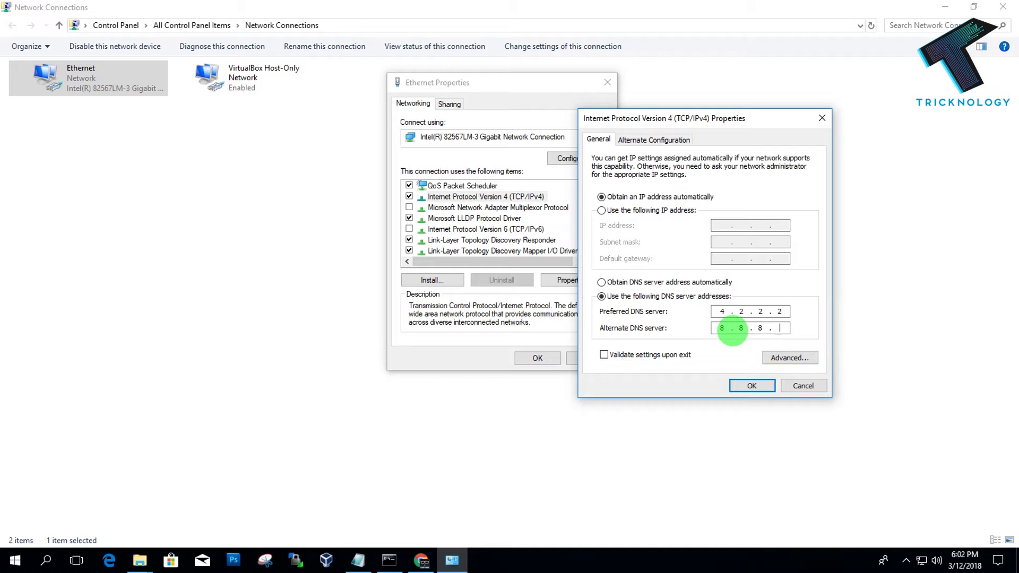
Open the advanced TCP/IP DNS tab's Add server dialog, with Notepad's addresses visible beside it.
{"action": "left_click", "coordinate": [788, 358]}
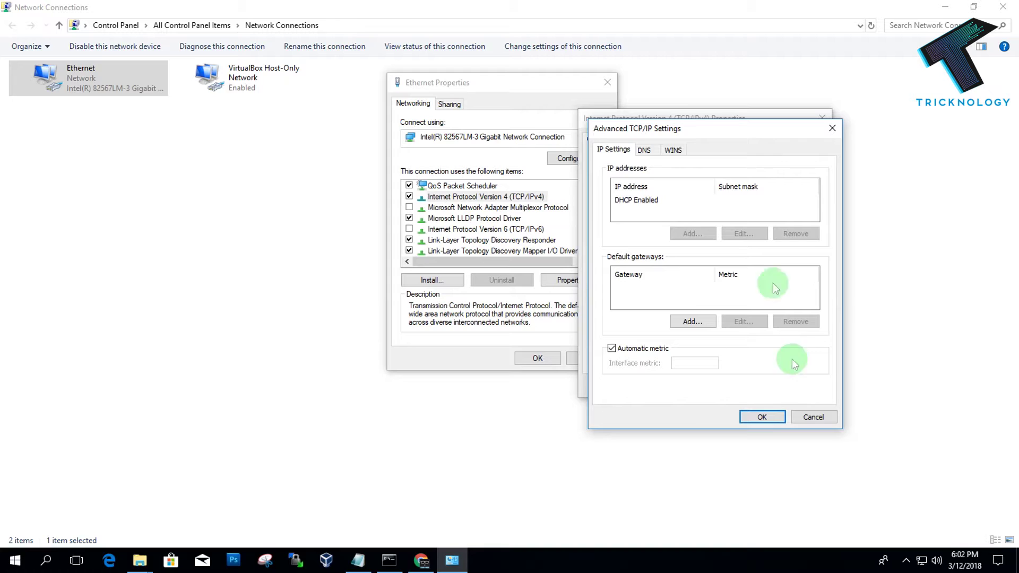
{"action": "left_click", "coordinate": [647, 151]}
{"action": "left_click", "coordinate": [832, 129]}
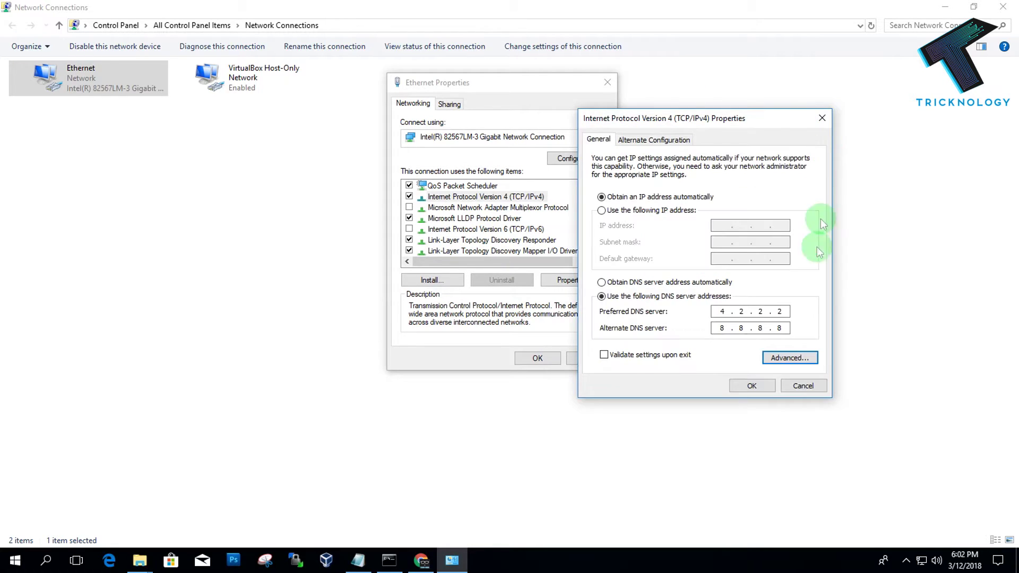
{"action": "left_click", "coordinate": [788, 358]}
{"action": "left_click", "coordinate": [649, 151]}
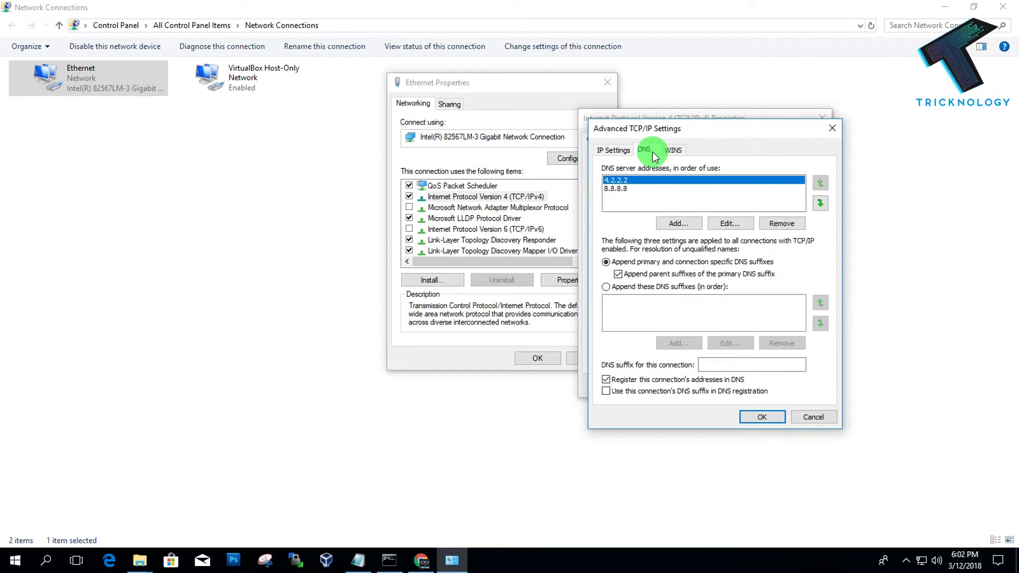
{"action": "left_click", "coordinate": [676, 223]}
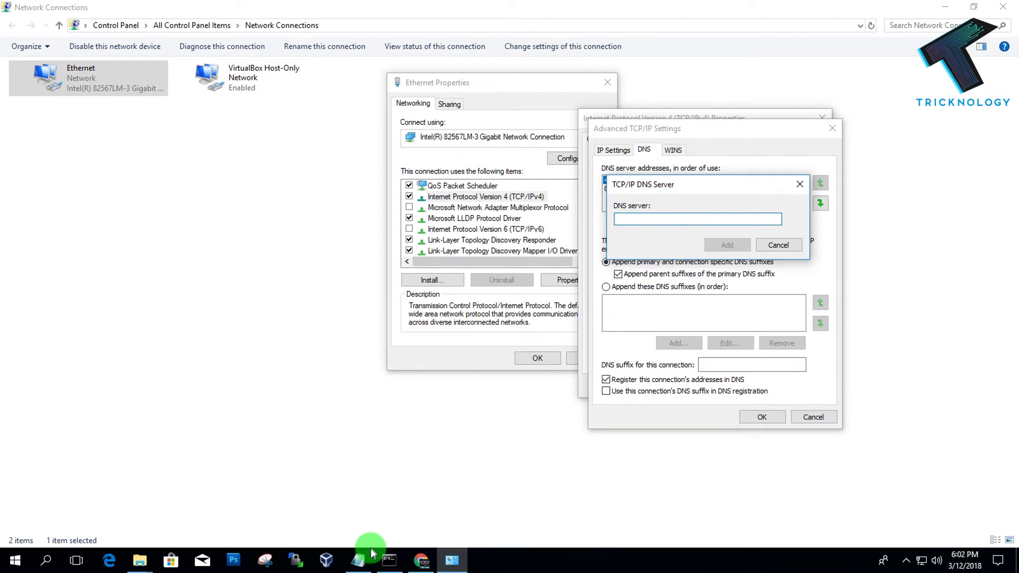
{"action": "left_click", "coordinate": [358, 560]}
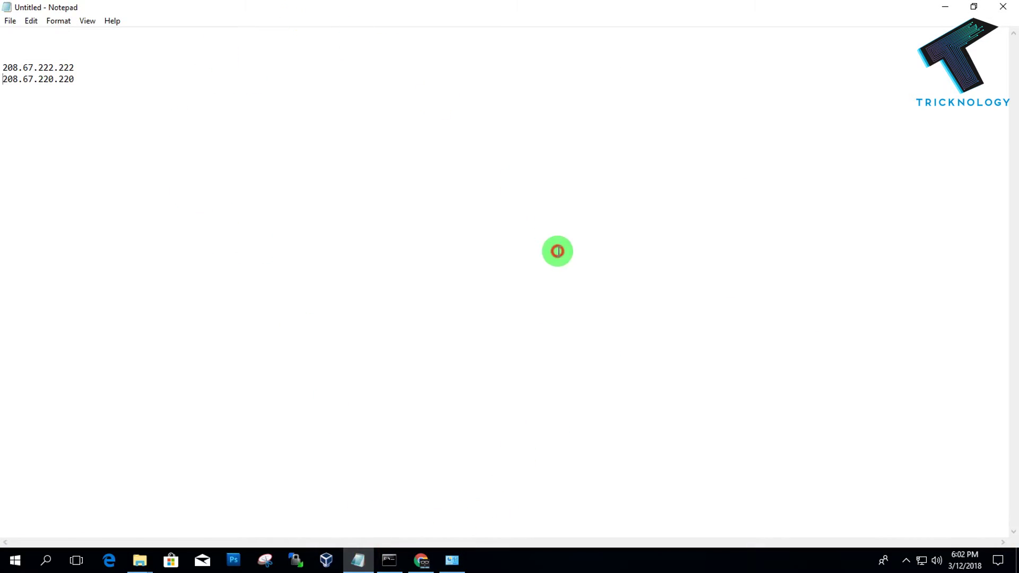
{"action": "left_click", "coordinate": [542, 178]}
{"action": "left_click_drag", "start_coordinate": [475, 13], "coordinate": [649, 345]}
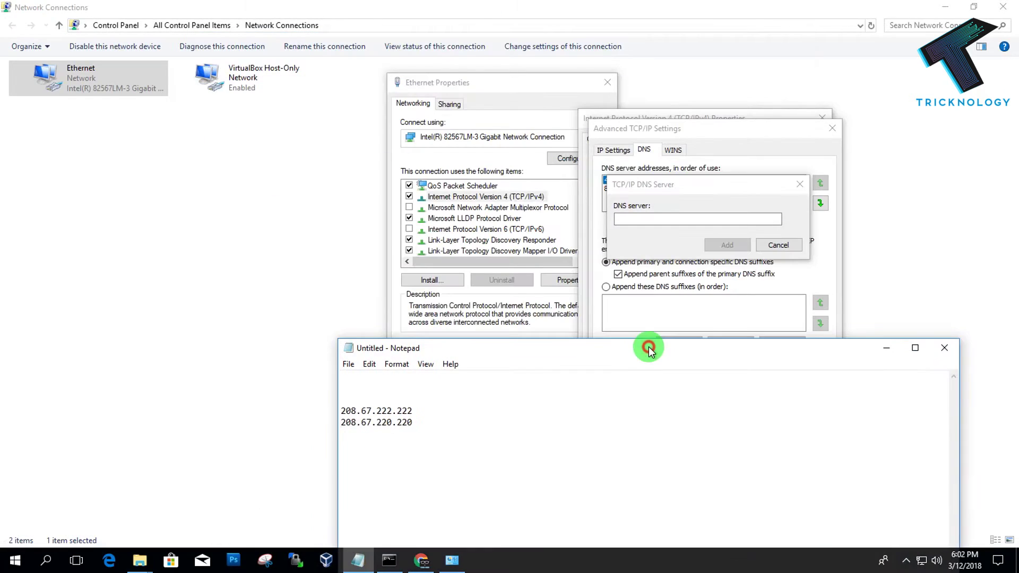
{"action": "left_click_drag", "start_coordinate": [443, 410], "coordinate": [351, 403]}
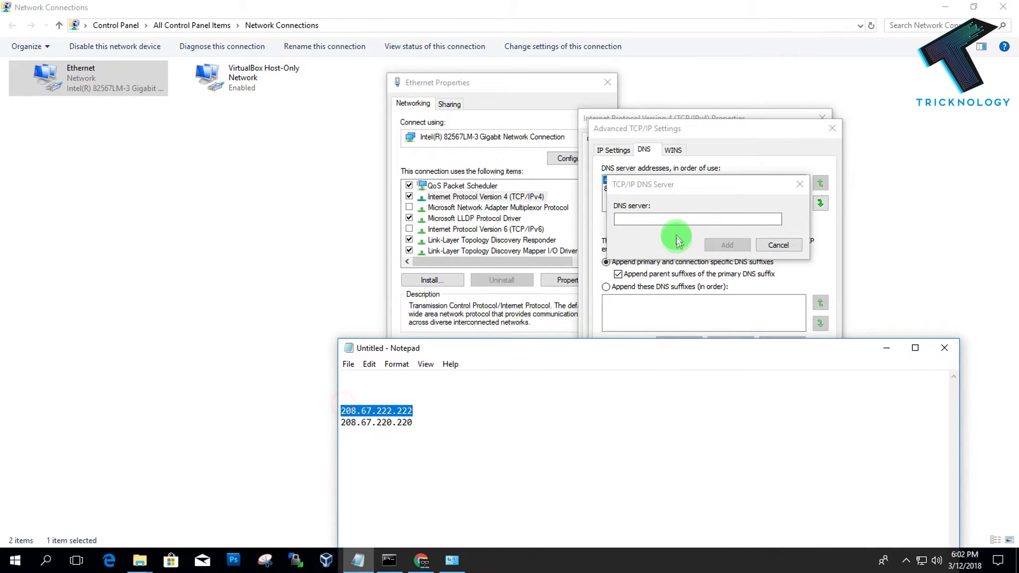
{"action": "left_click", "coordinate": [690, 220]}
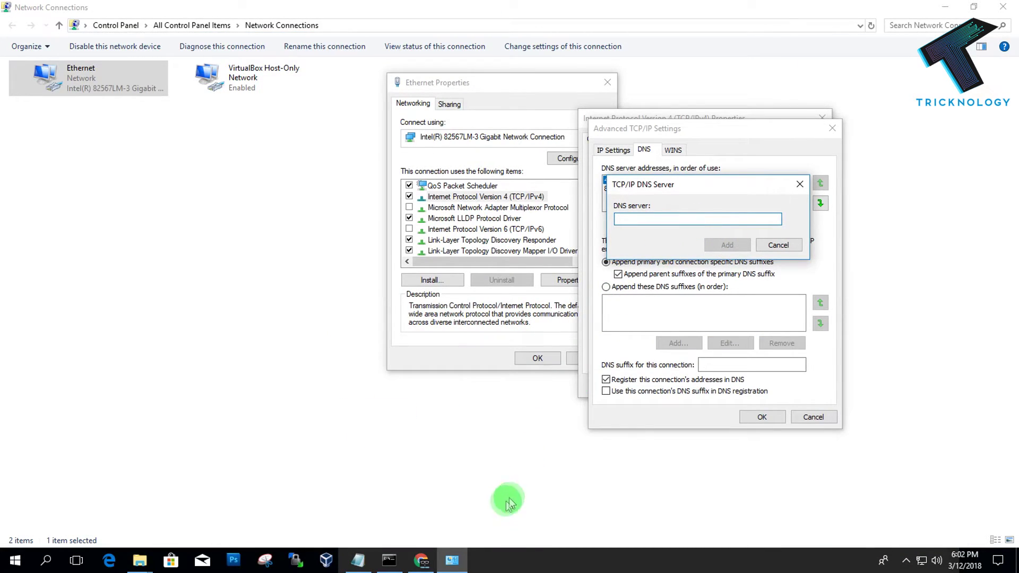
Copy 208.67.220.220 from Notepad and add it to the DNS server list.
{"action": "left_click", "coordinate": [358, 560]}
{"action": "left_click", "coordinate": [433, 442]}
{"action": "left_click_drag", "start_coordinate": [433, 442], "coordinate": [327, 436]}
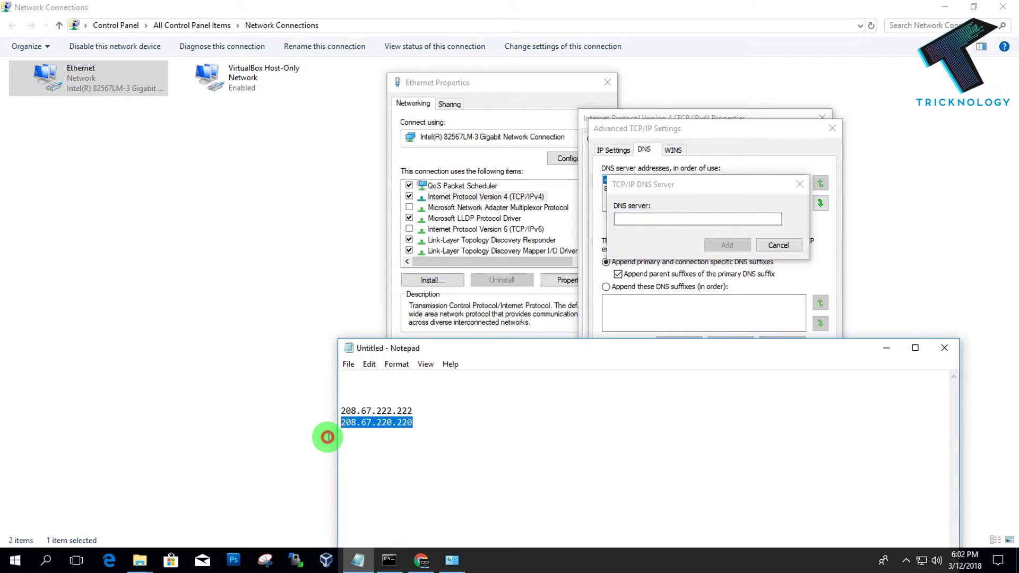
{"action": "key", "text": "ctrl+c"}
{"action": "left_click", "coordinate": [643, 215]}
{"action": "key", "text": "ctrl+v"}
{"action": "left_click", "coordinate": [727, 244]}
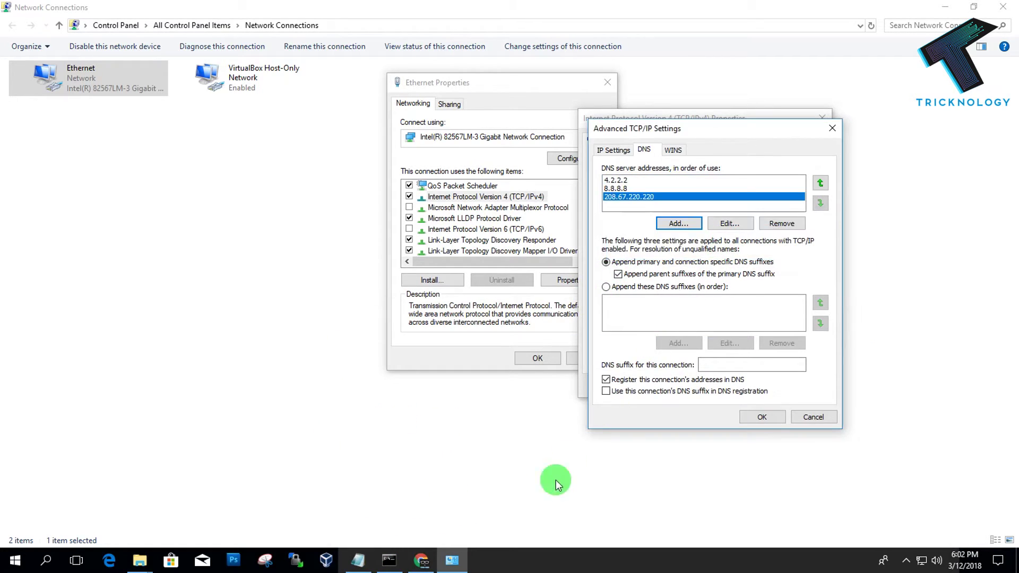
Copy 208.67.222.222 from Notepad and add it to the DNS server list.
{"action": "left_click", "coordinate": [358, 560]}
{"action": "left_click", "coordinate": [410, 411]}
{"action": "double_click", "coordinate": [410, 409]}
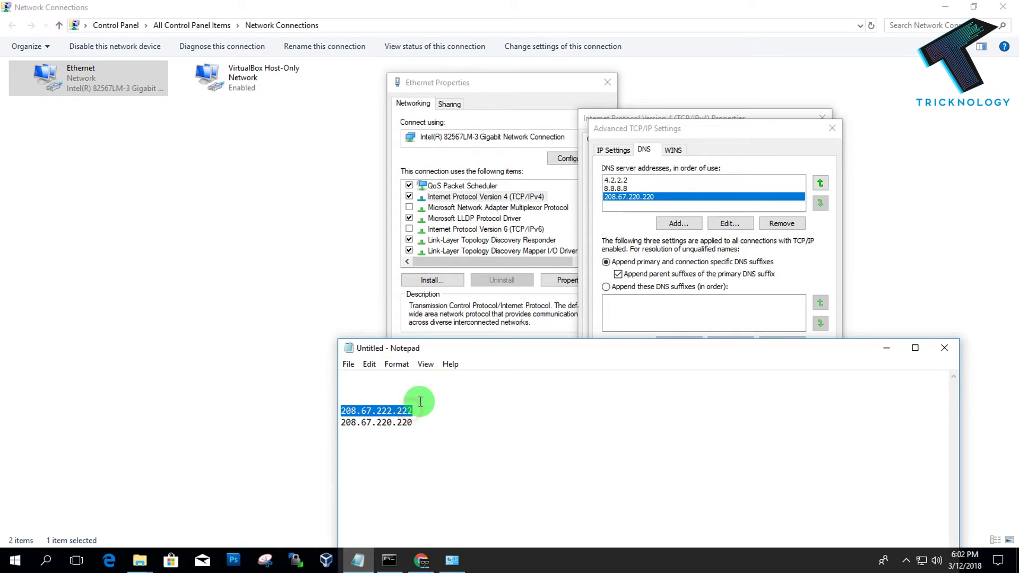
{"action": "key", "text": "ctrl+c"}
{"action": "left_click", "coordinate": [678, 222]}
{"action": "key", "text": "ctrl+v"}
{"action": "left_click", "coordinate": [740, 251]}
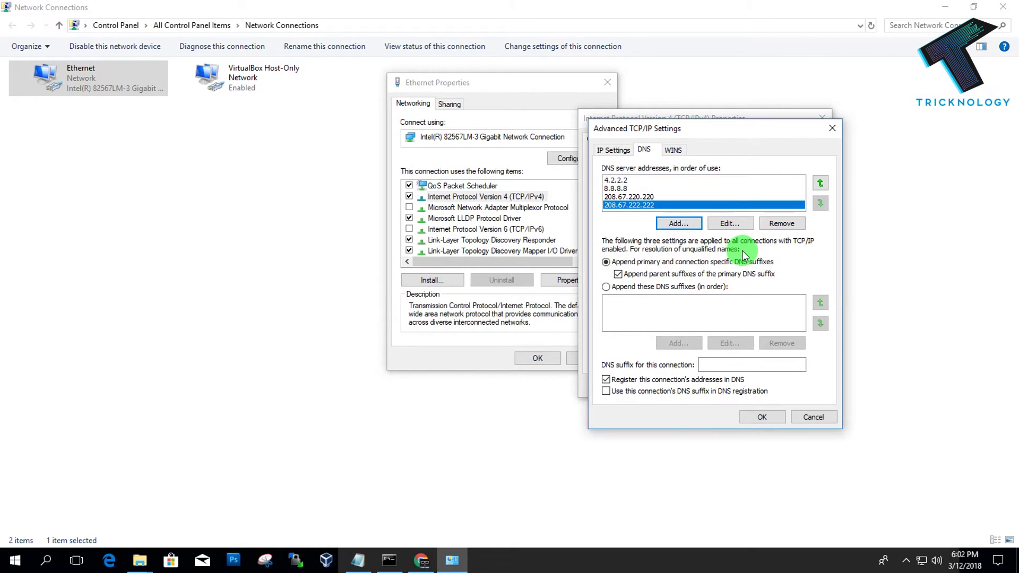
Add DNS server 172.16.0.1 and move it to the top of the list.
{"action": "left_click", "coordinate": [673, 226]}
{"action": "type", "text": "172.16.0.1"}
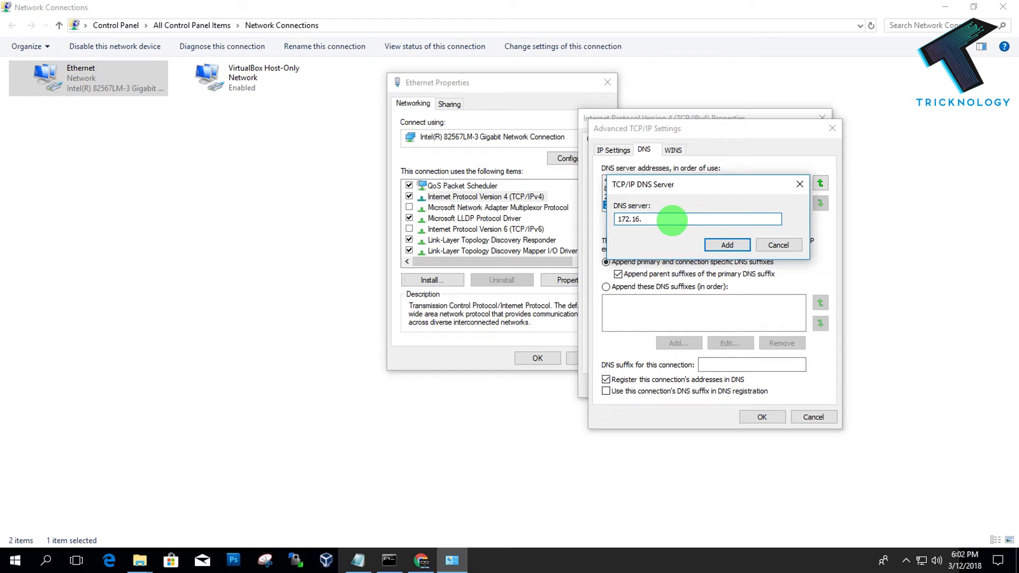
{"action": "left_click", "coordinate": [722, 244]}
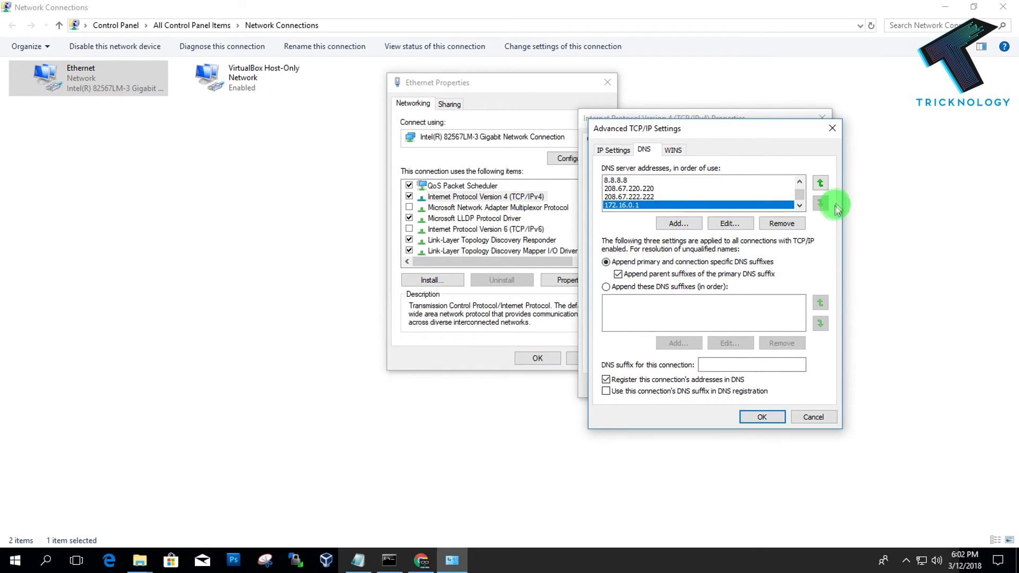
{"action": "left_click", "coordinate": [819, 184]}
{"action": "left_click", "coordinate": [818, 183]}
{"action": "left_click", "coordinate": [819, 183]}
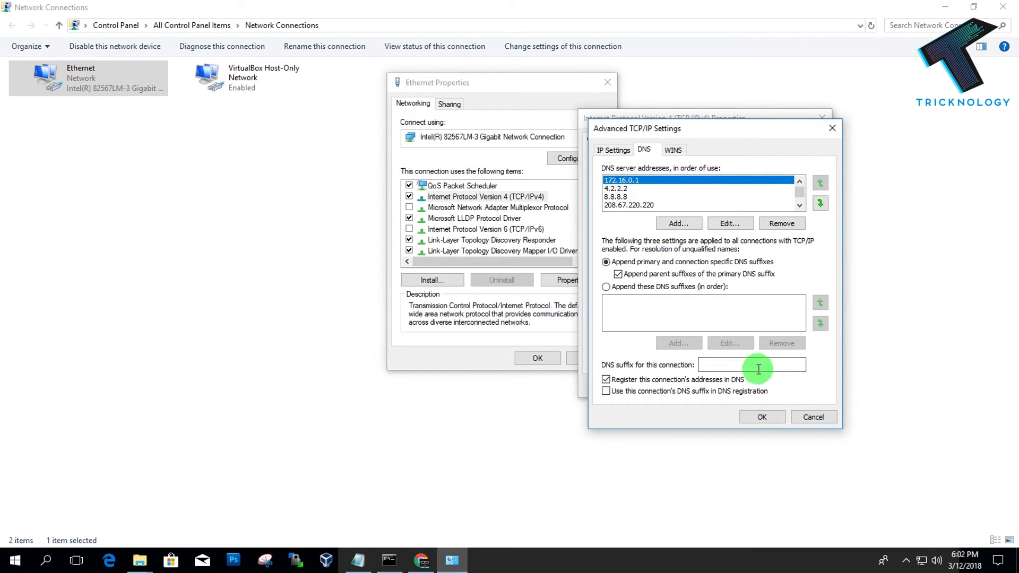
Save the advanced TCP/IP, IPv4 and Ethernet properties dialogs with OK.
{"action": "left_click", "coordinate": [764, 418]}
{"action": "left_click", "coordinate": [747, 386]}
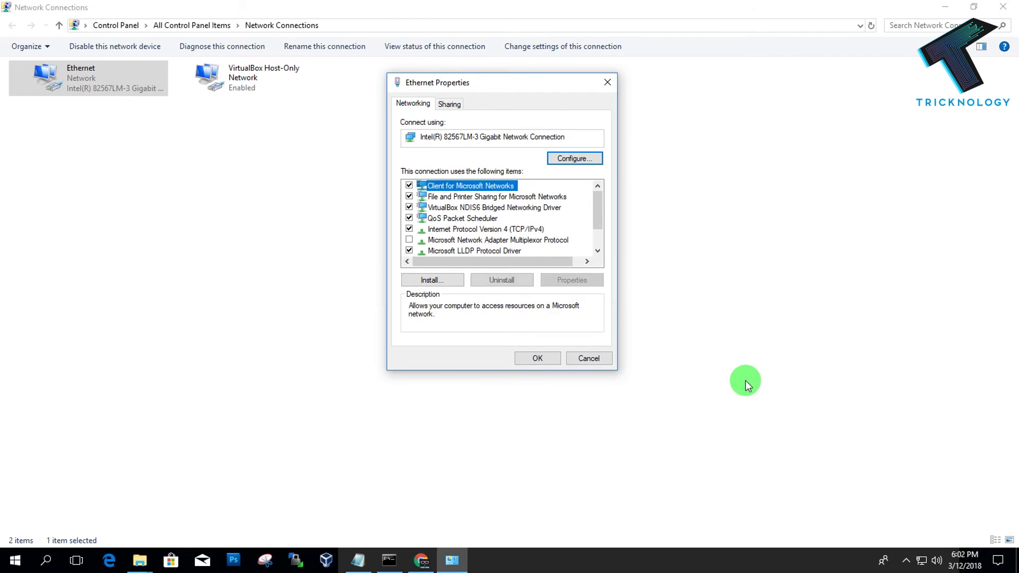
{"action": "left_click", "coordinate": [535, 360]}
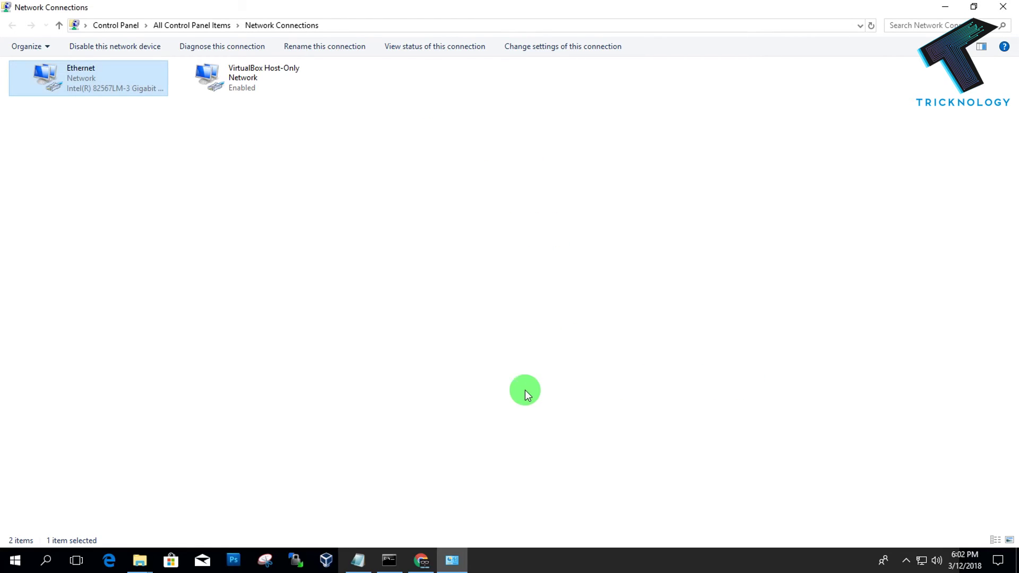
Reload google.com in Chrome, where the homepage now loads, and return Chrome to full-screen.
{"action": "left_click", "coordinate": [430, 566]}
{"action": "left_click", "coordinate": [236, 32]}
{"action": "key", "text": "Return"}
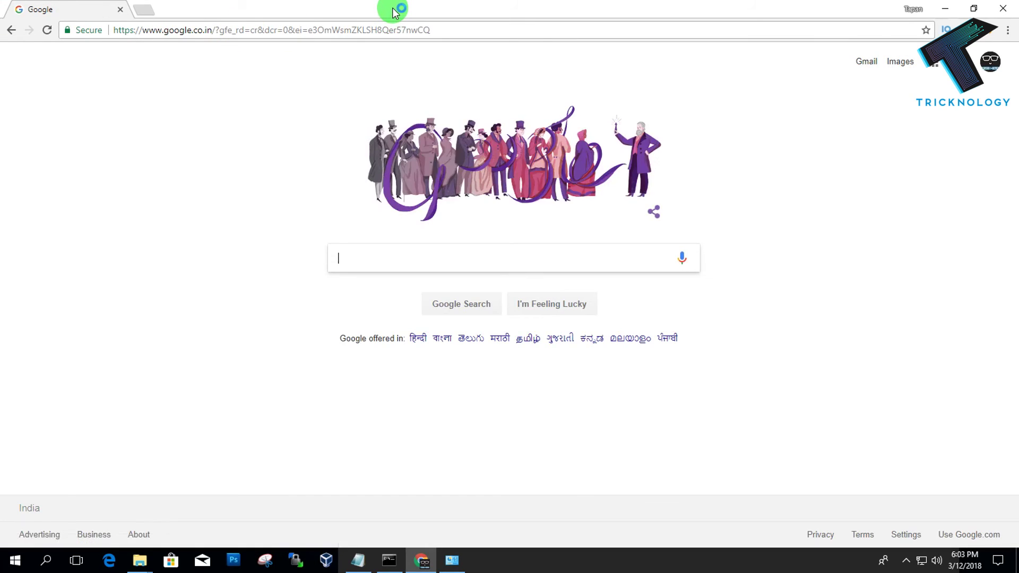
{"action": "left_click_drag", "start_coordinate": [393, 7], "coordinate": [351, 4]}
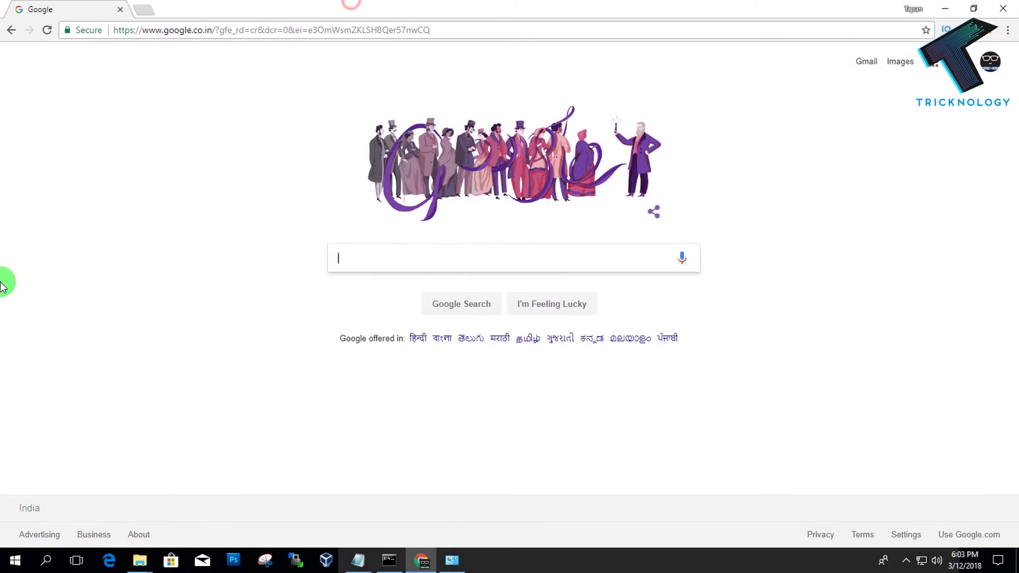
{"action": "left_click_drag", "start_coordinate": [389, 9], "coordinate": [391, 3]}
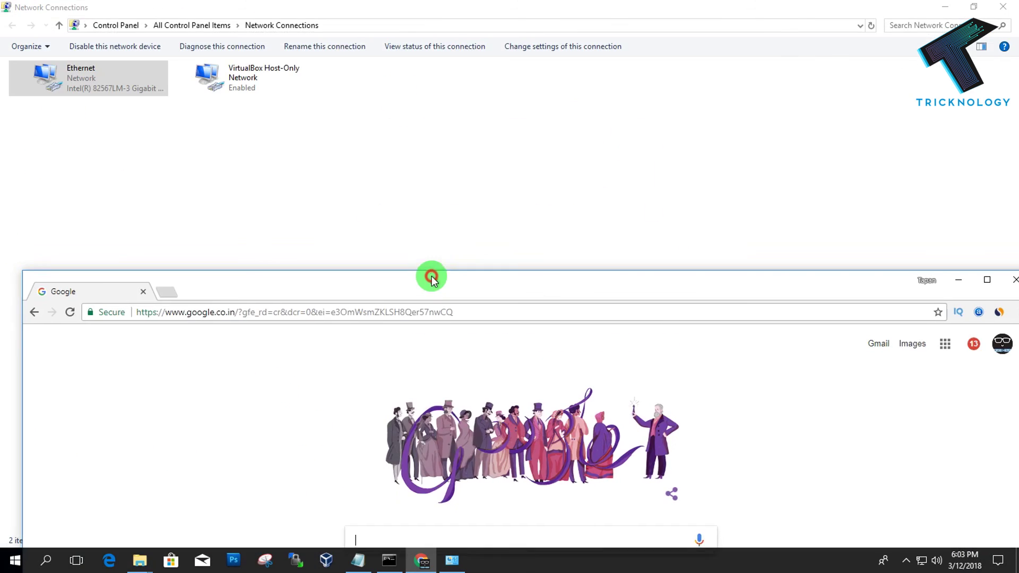
{"action": "double_click", "coordinate": [432, 279]}
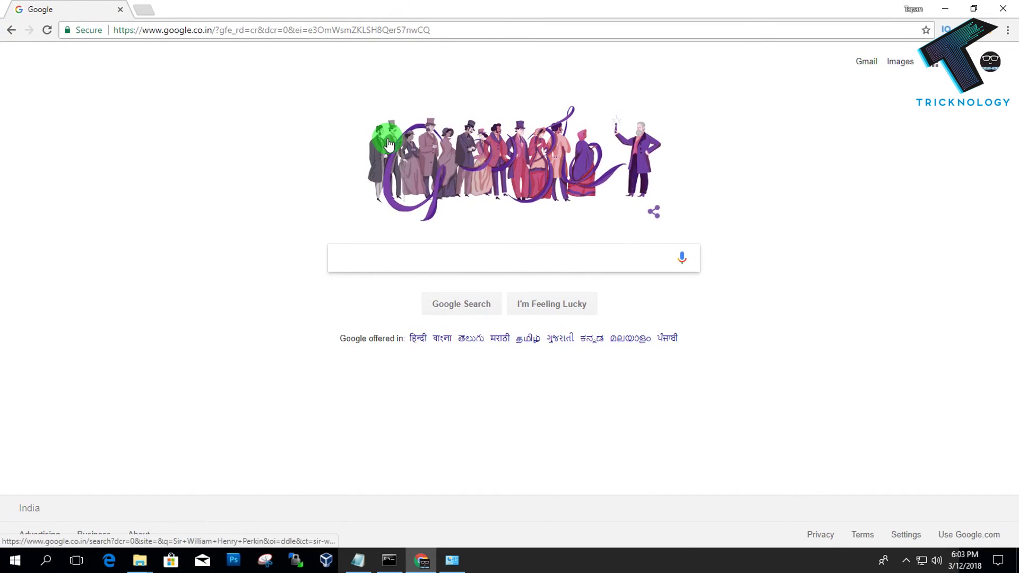